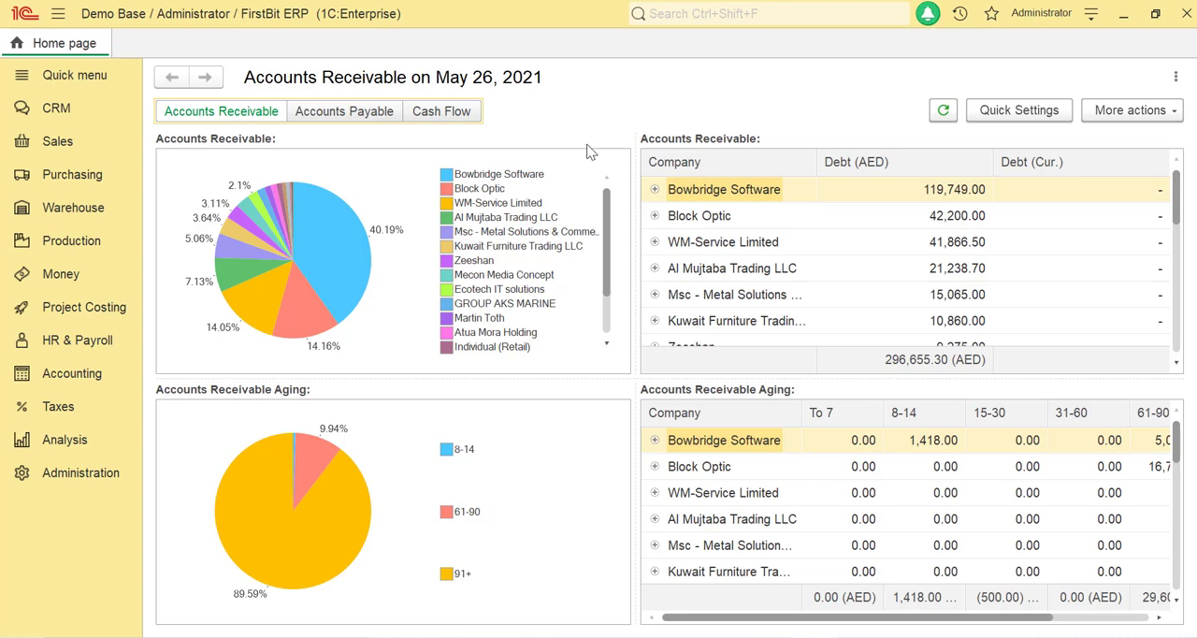
Step: Create a new Supplier Prices Entering document for the company Al Azeez Warehouse
left_click(76, 177)
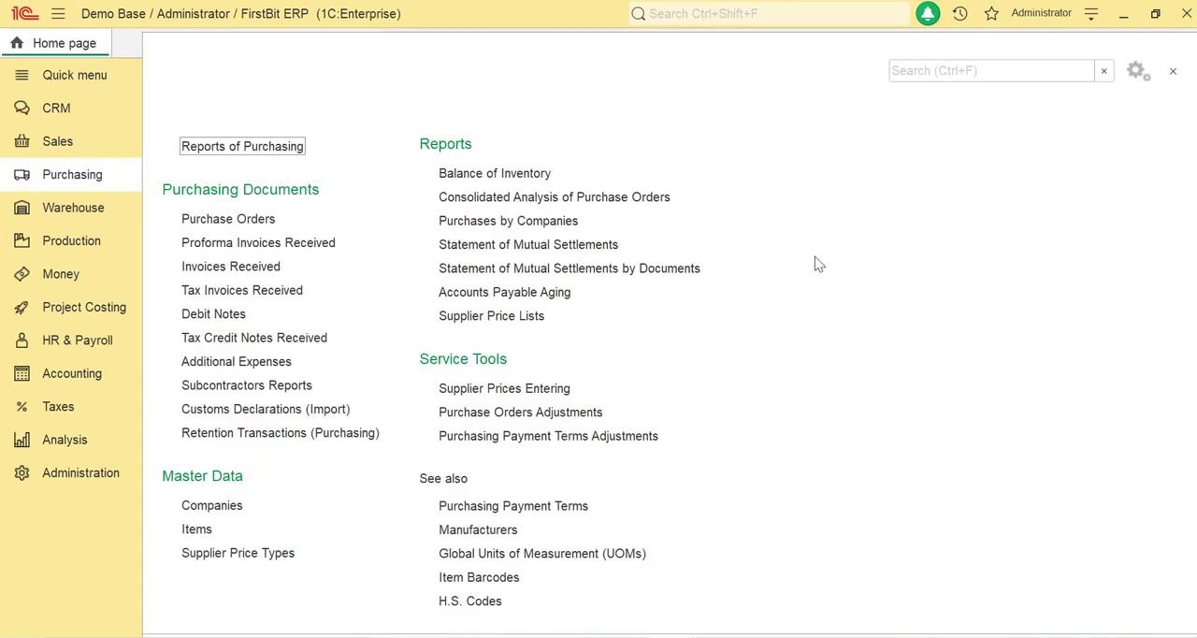
left_click(530, 397)
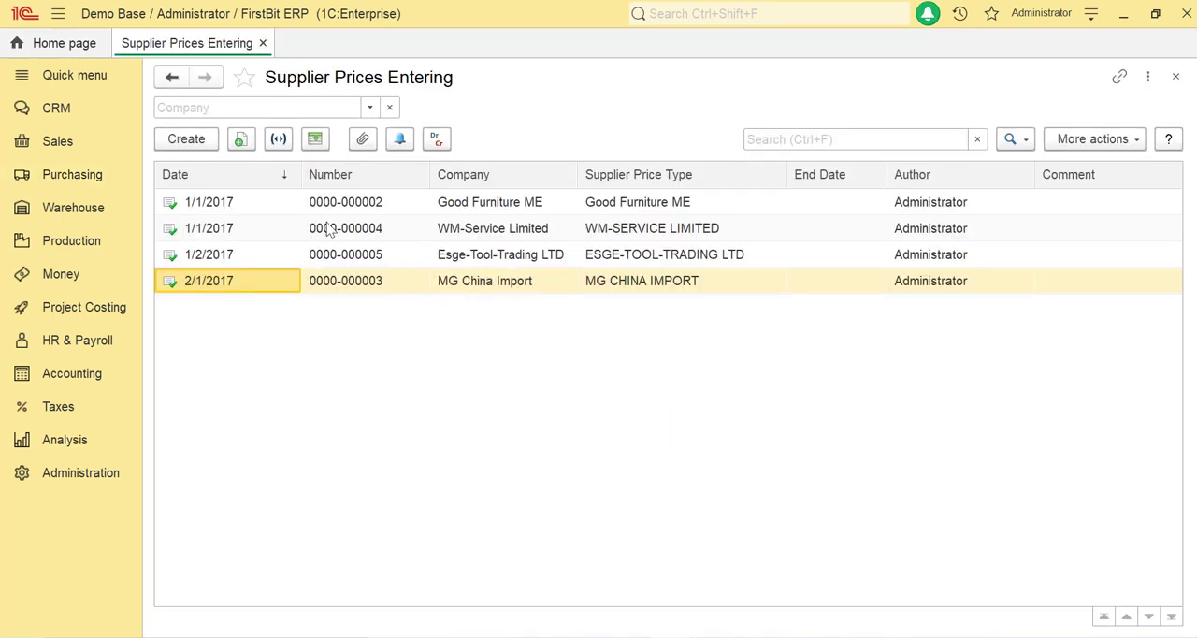
left_click(205, 150)
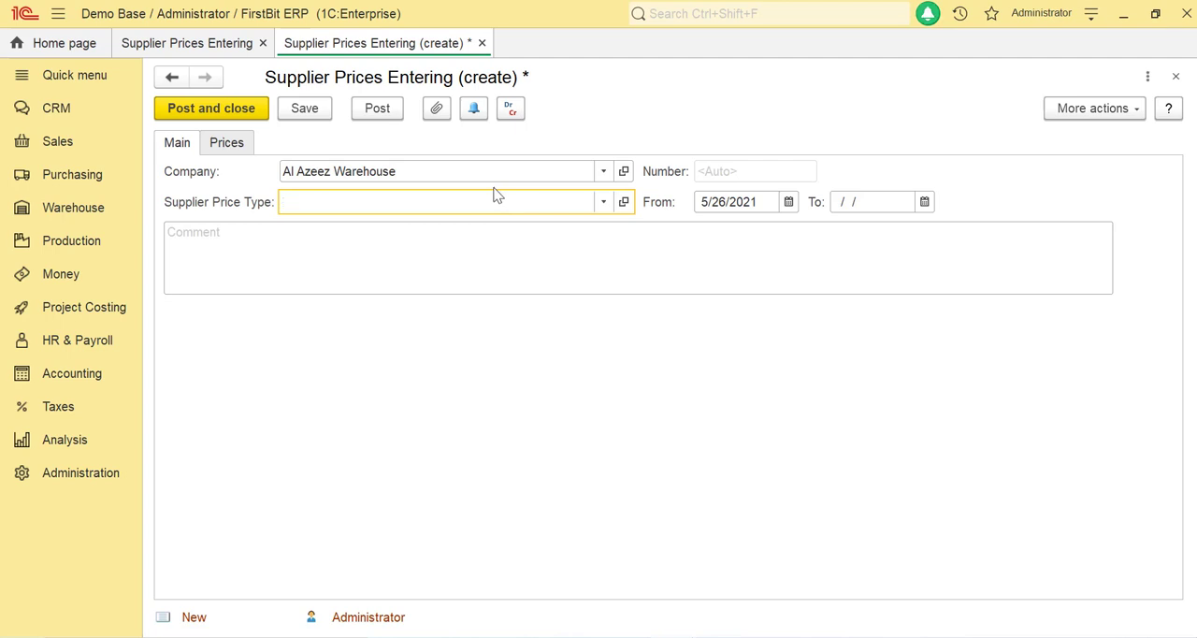
Step: Create a supplier price type named Retail for Al Azeez Warehouse and assign it to the document
left_click(245, 144)
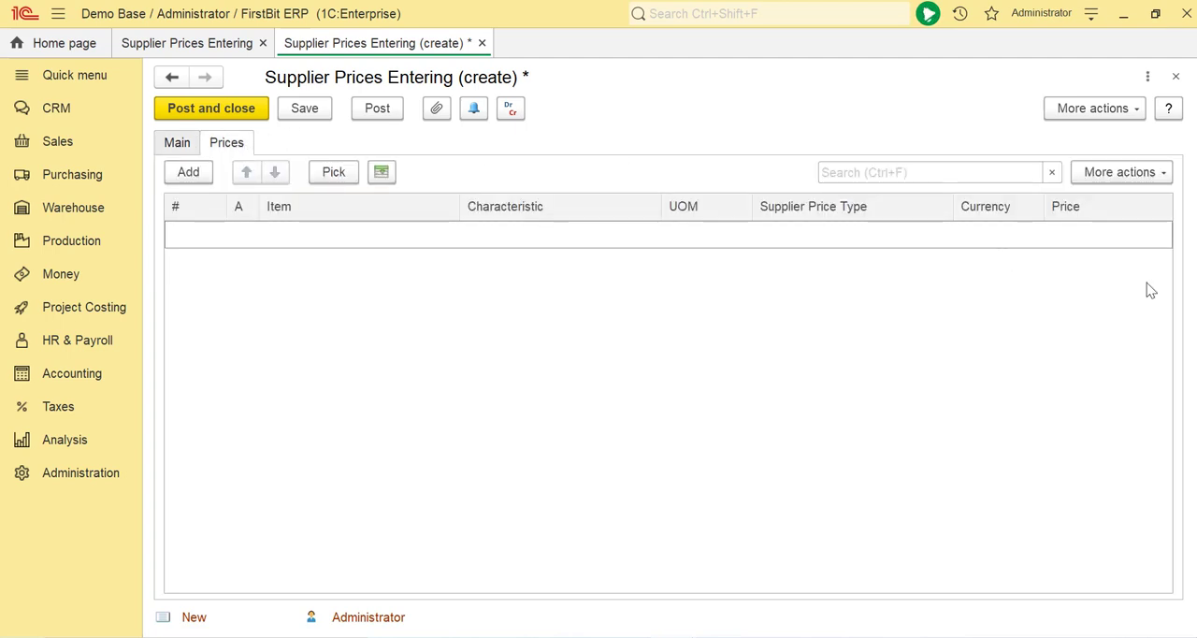
left_click(178, 143)
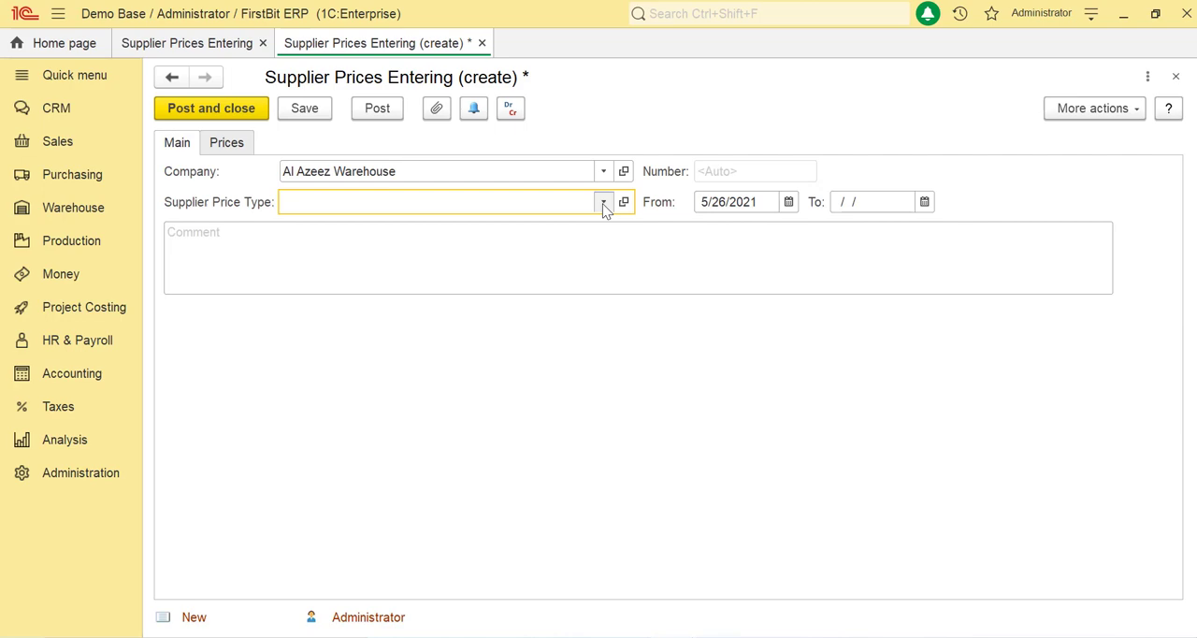
left_click(603, 203)
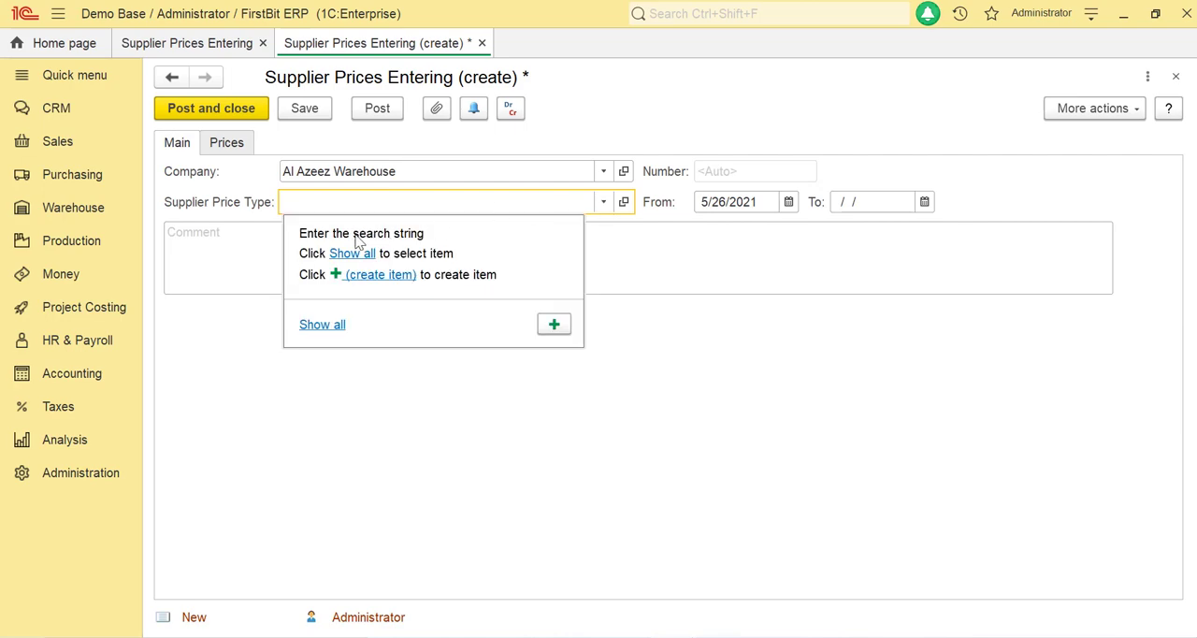
left_click(360, 255)
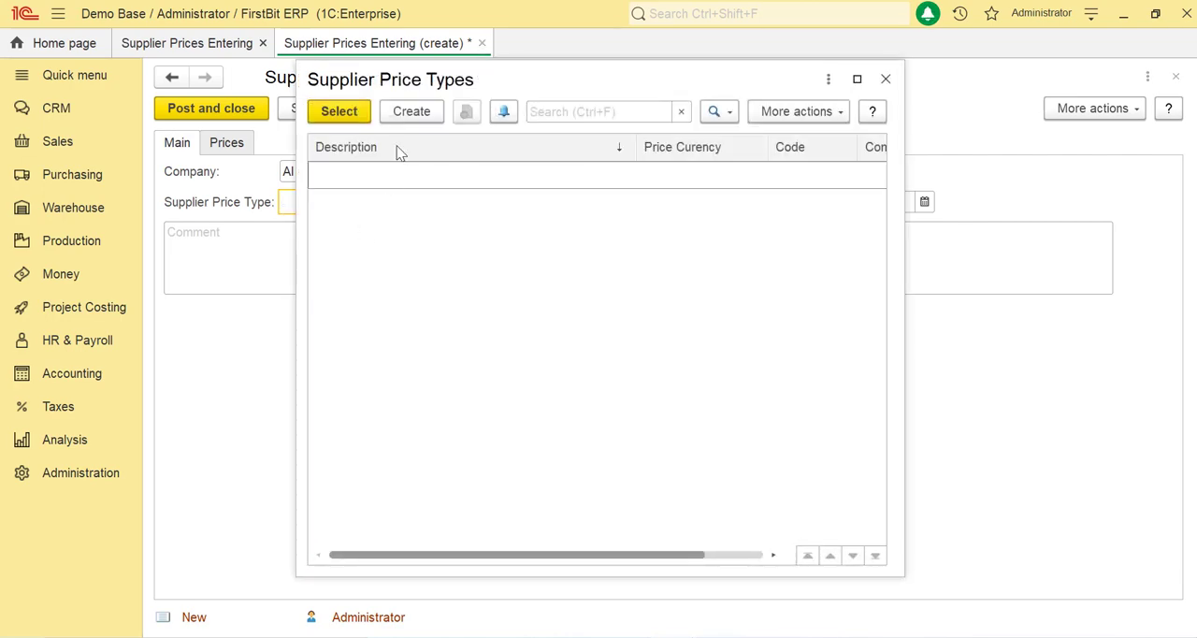
left_click(418, 109)
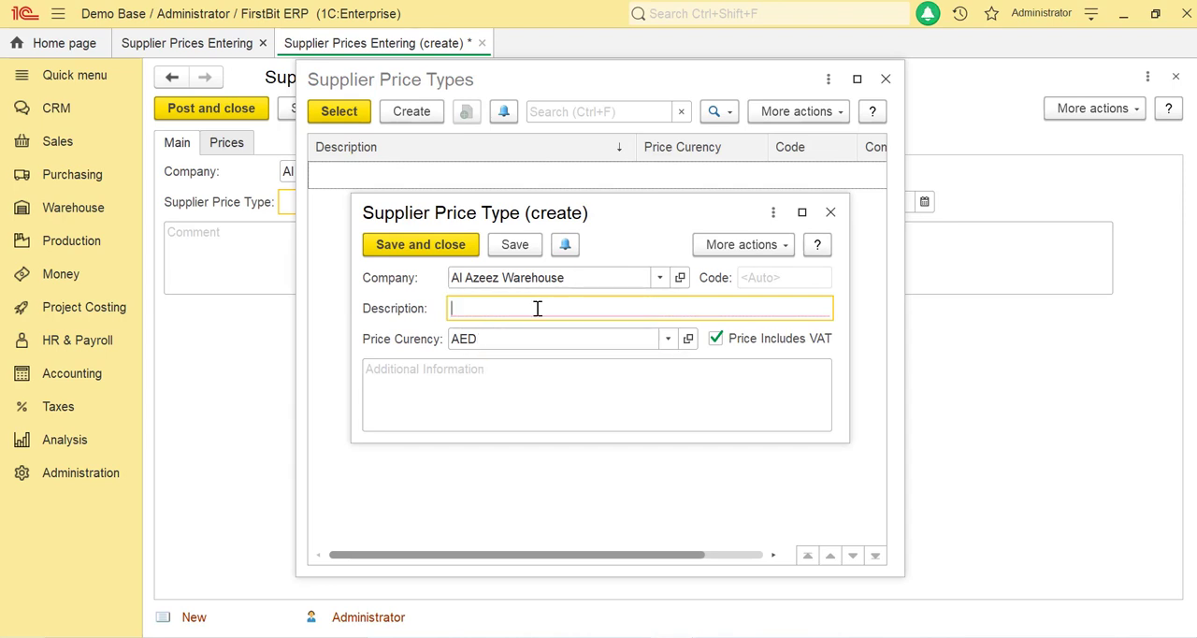
type("Retail")
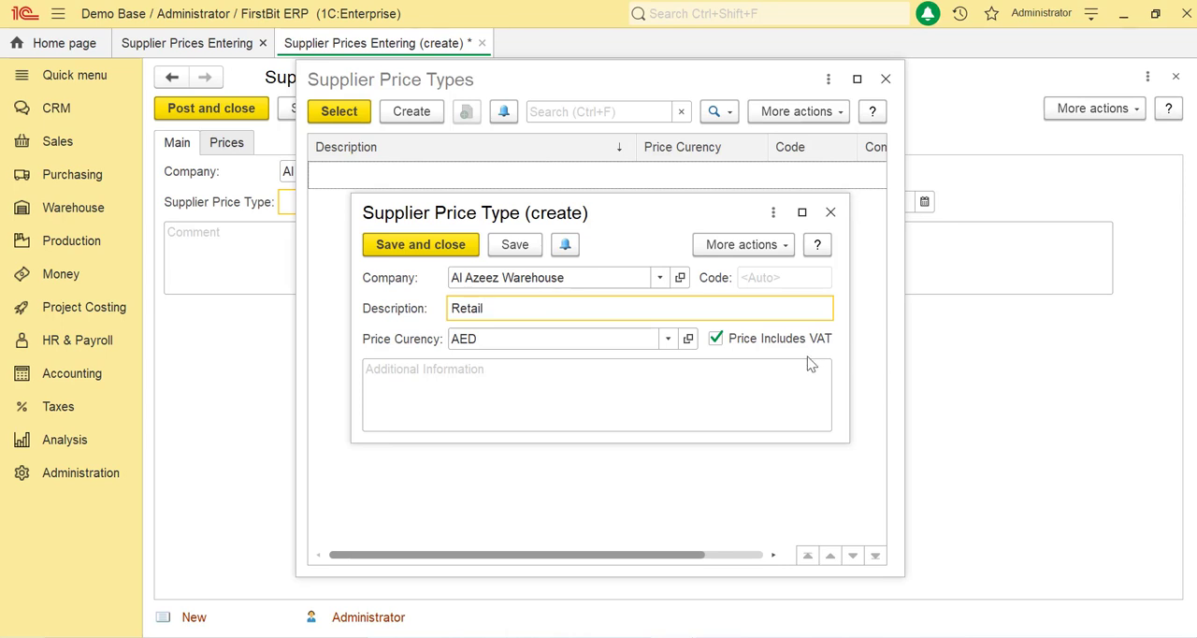
left_click(461, 252)
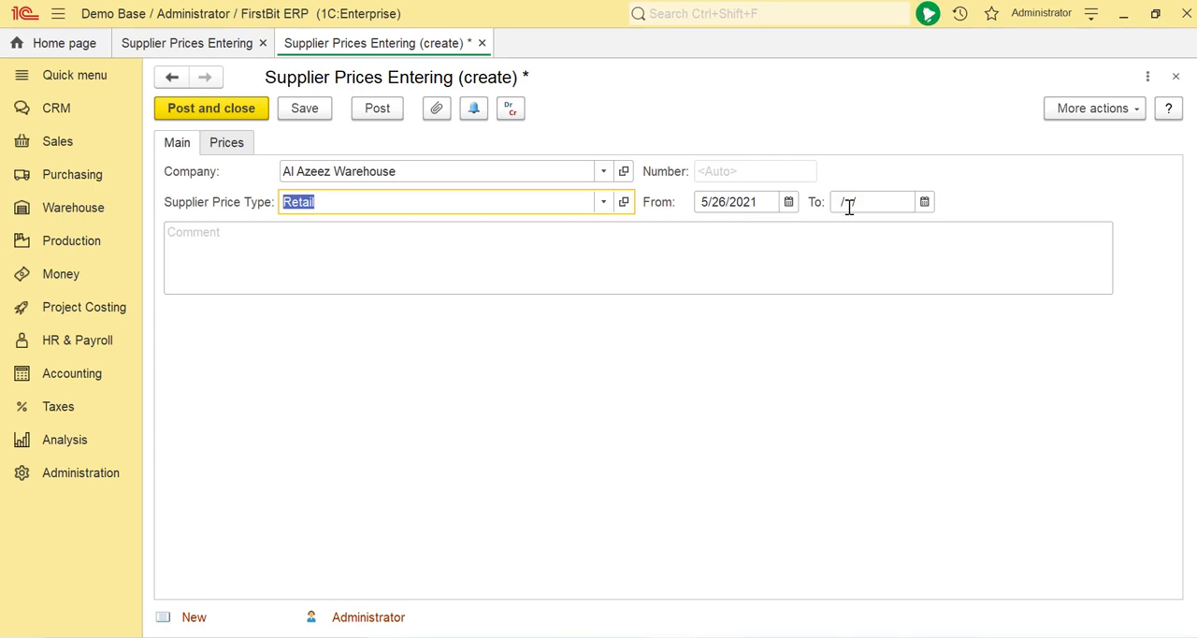
left_click(479, 290)
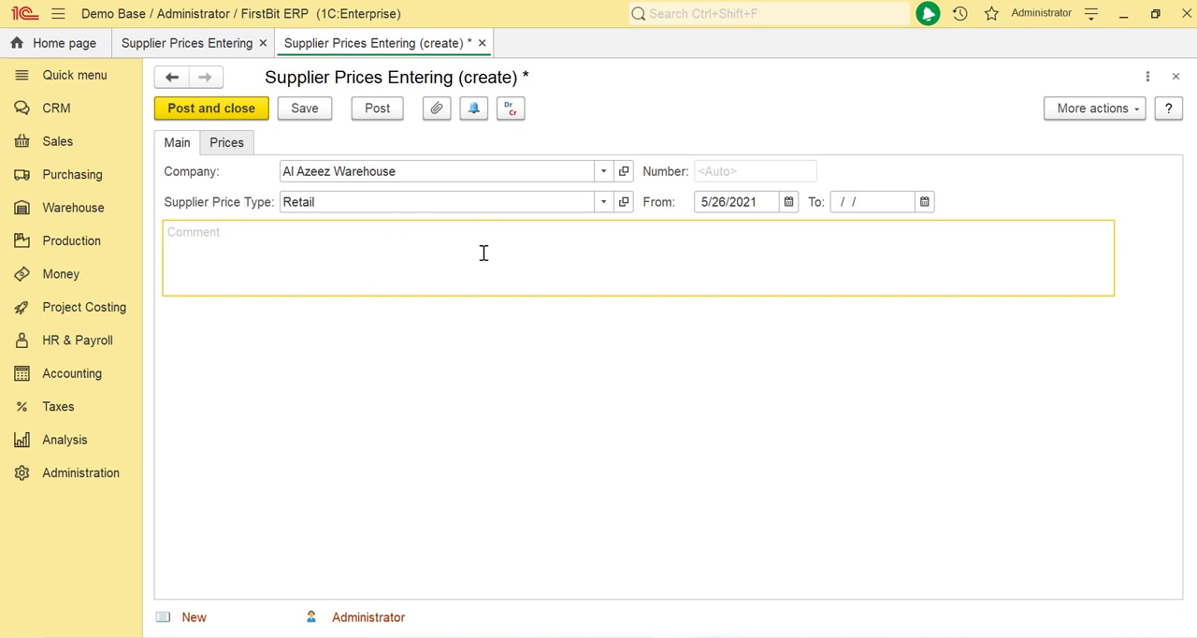
Step: Add the item Geepas Coffee Maker GCM6109 to the document's price list
left_click(242, 143)
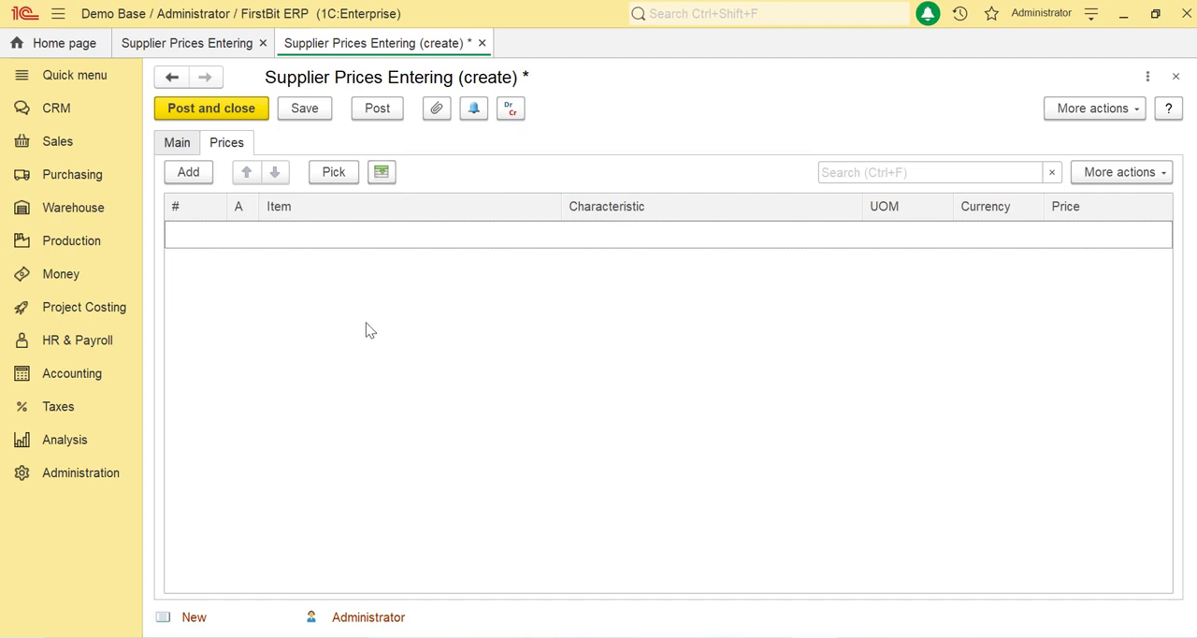
left_click(180, 175)
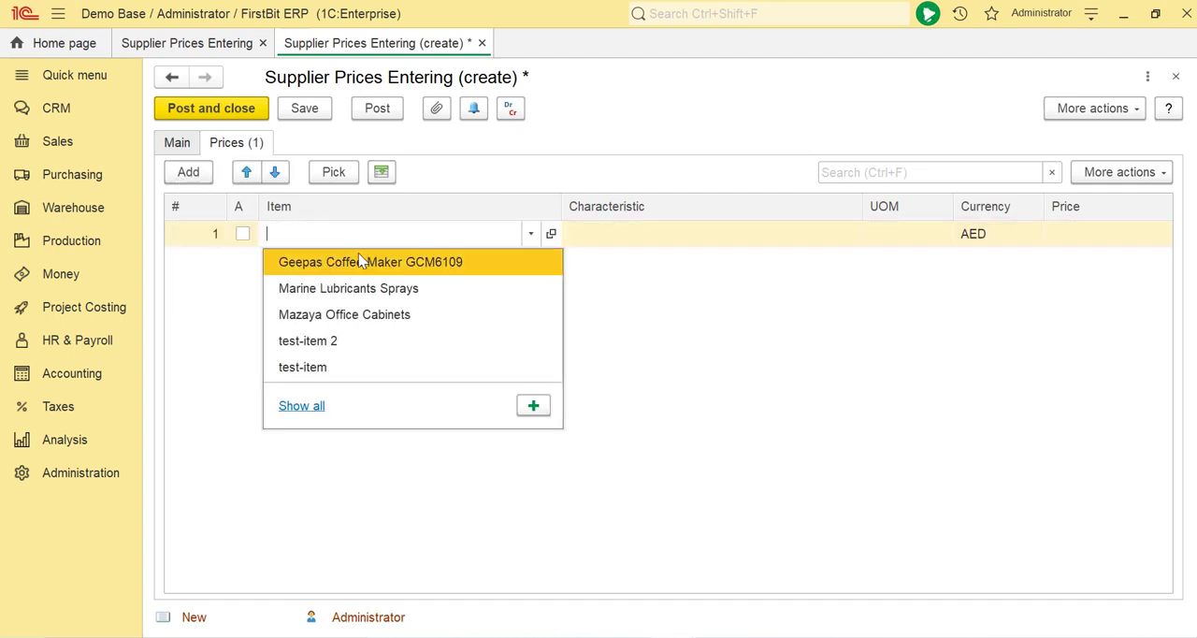
left_click(361, 261)
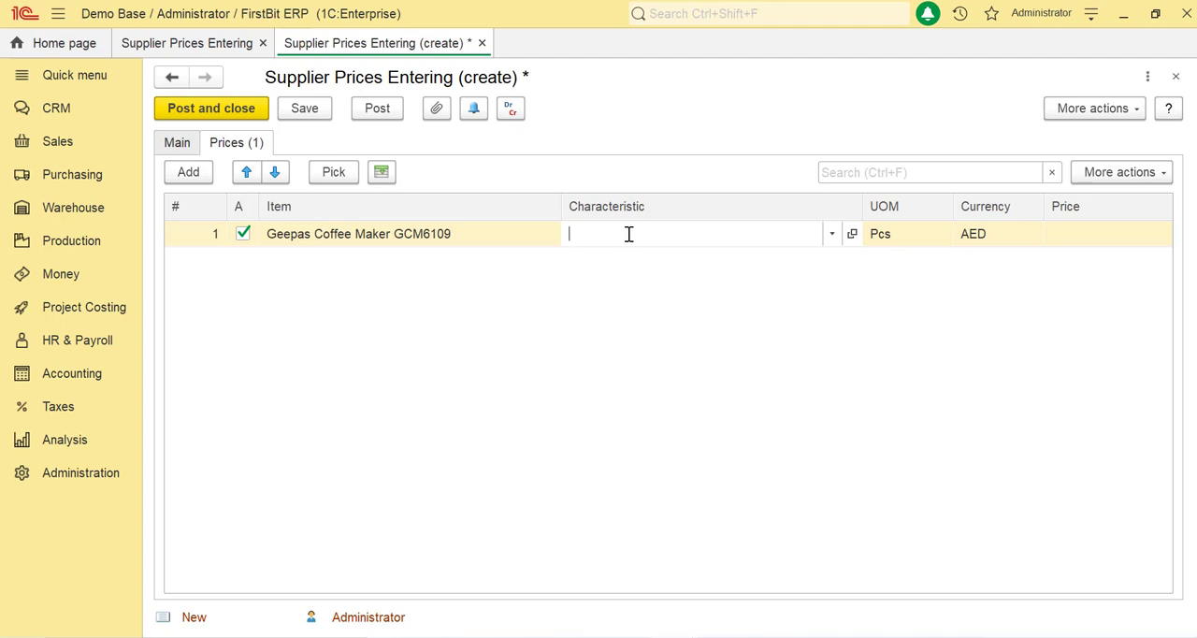
Step: Check the coffee maker's accounting parameters in its item card, and the characteristic, unit of measure and currency in its price row
left_click(556, 240)
left_click(553, 236)
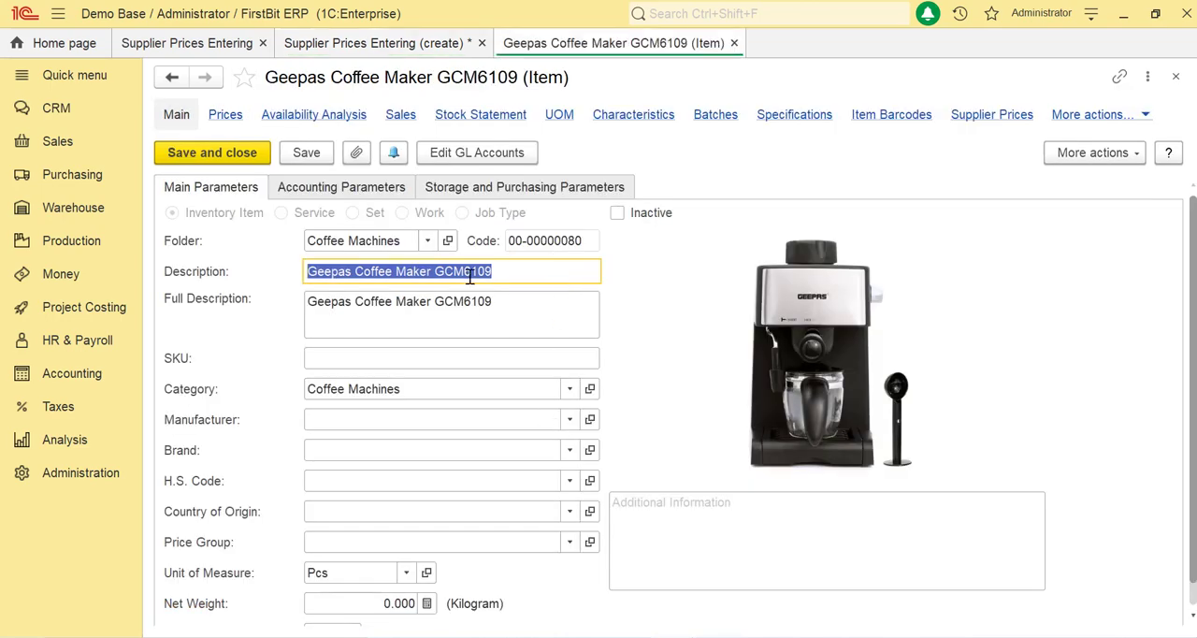
left_click(349, 194)
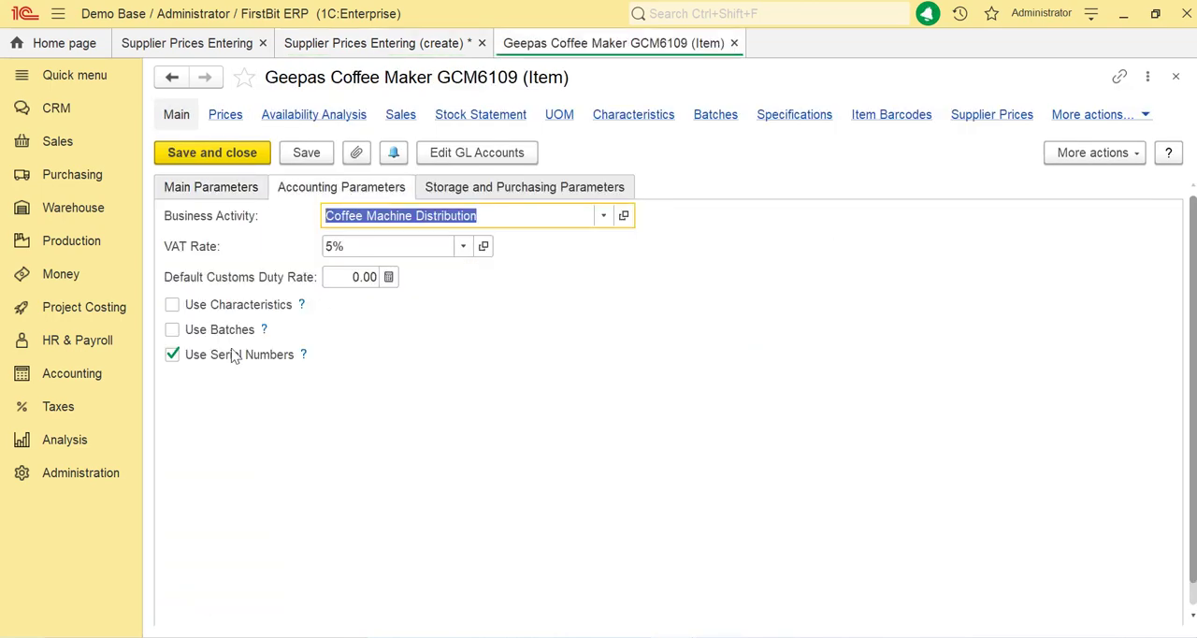
left_click(250, 157)
left_click(641, 234)
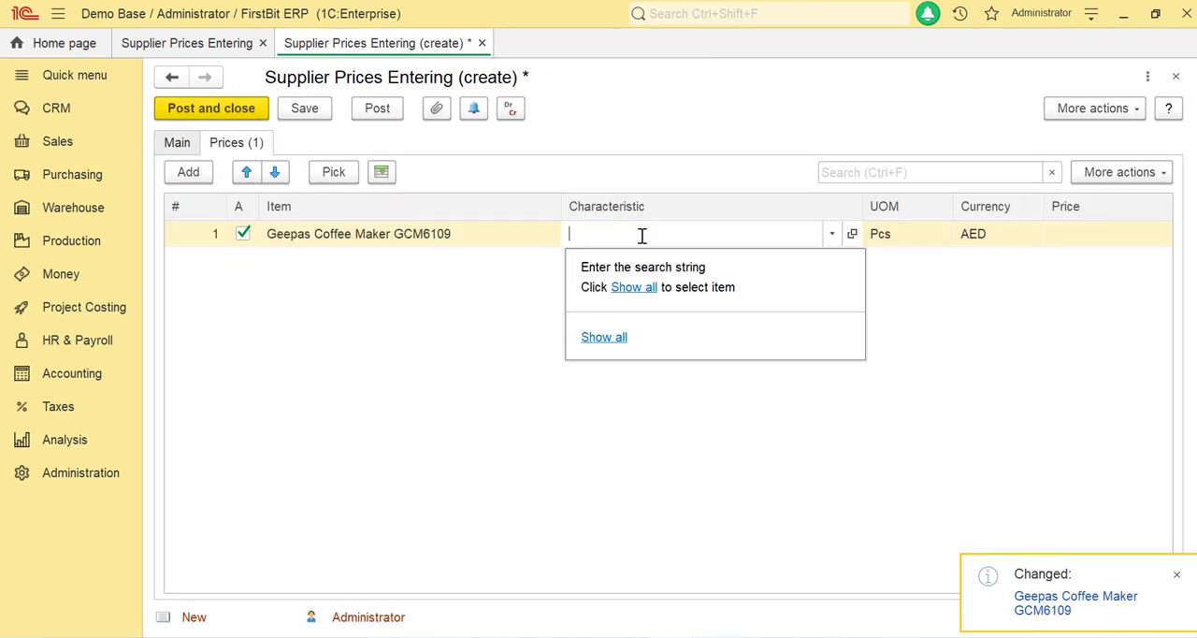
left_click(996, 359)
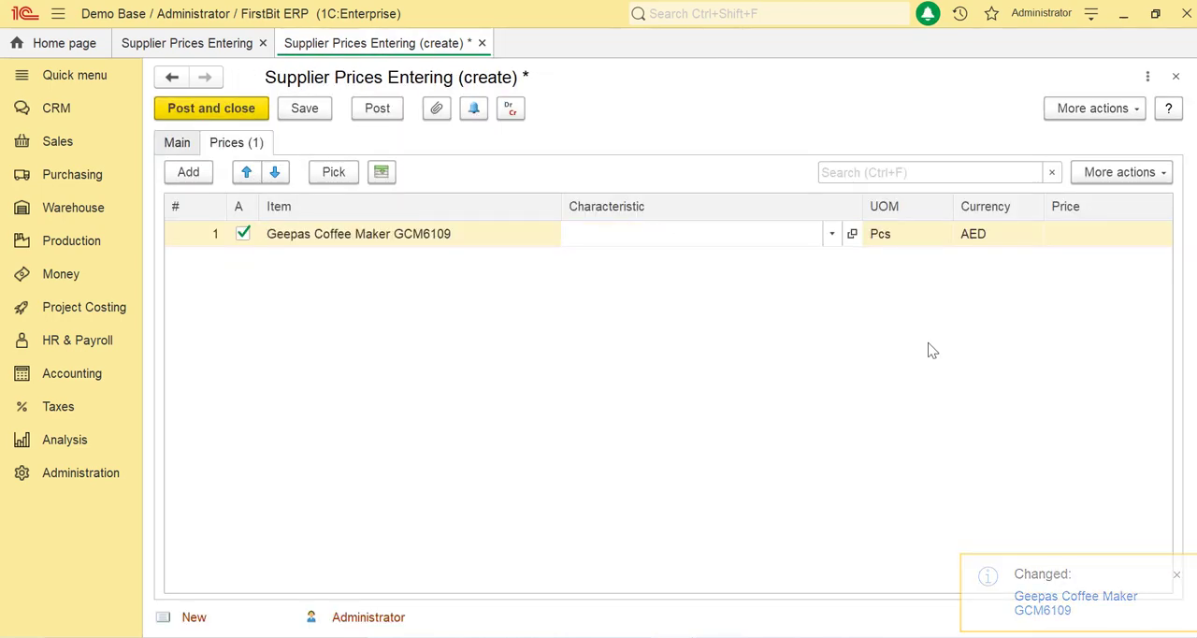
left_click(902, 242)
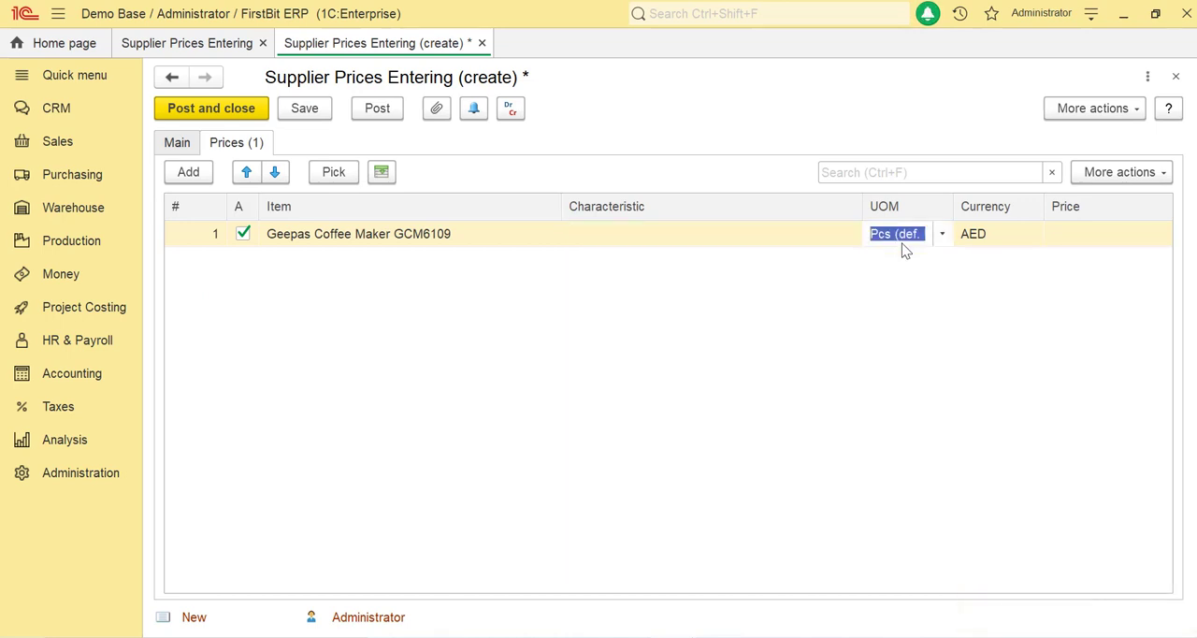
left_click(1021, 235)
Step: Review the currency and VAT setting of the document's Retail supplier price type, and save and close it
left_click(186, 150)
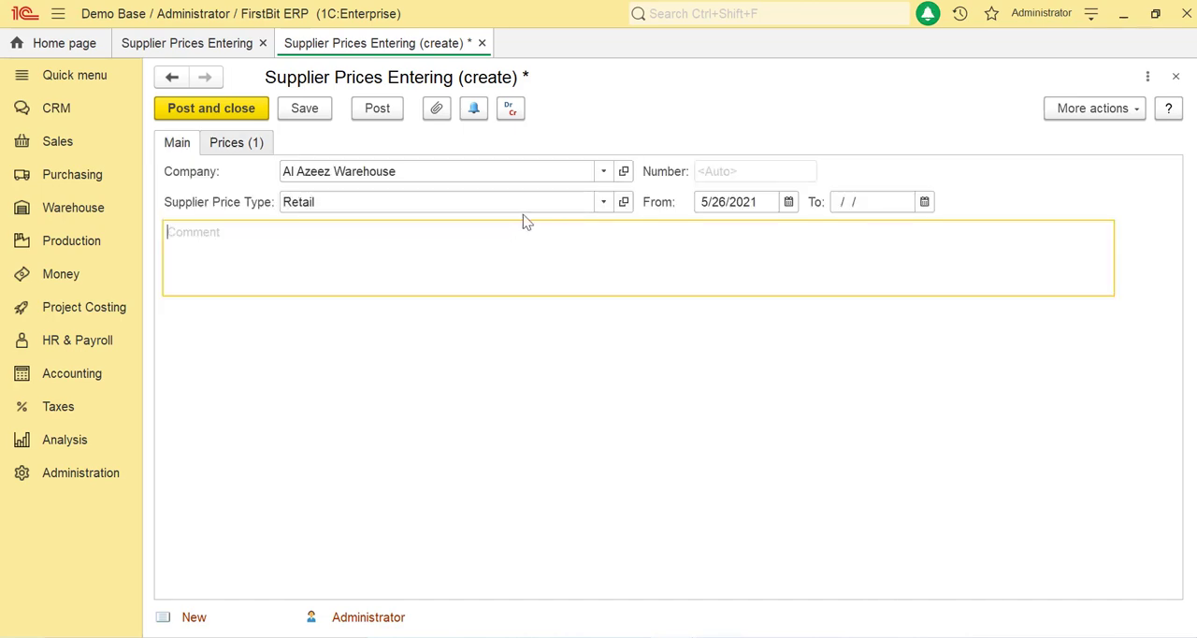
left_click(624, 201)
key("Tab")
left_click(420, 246)
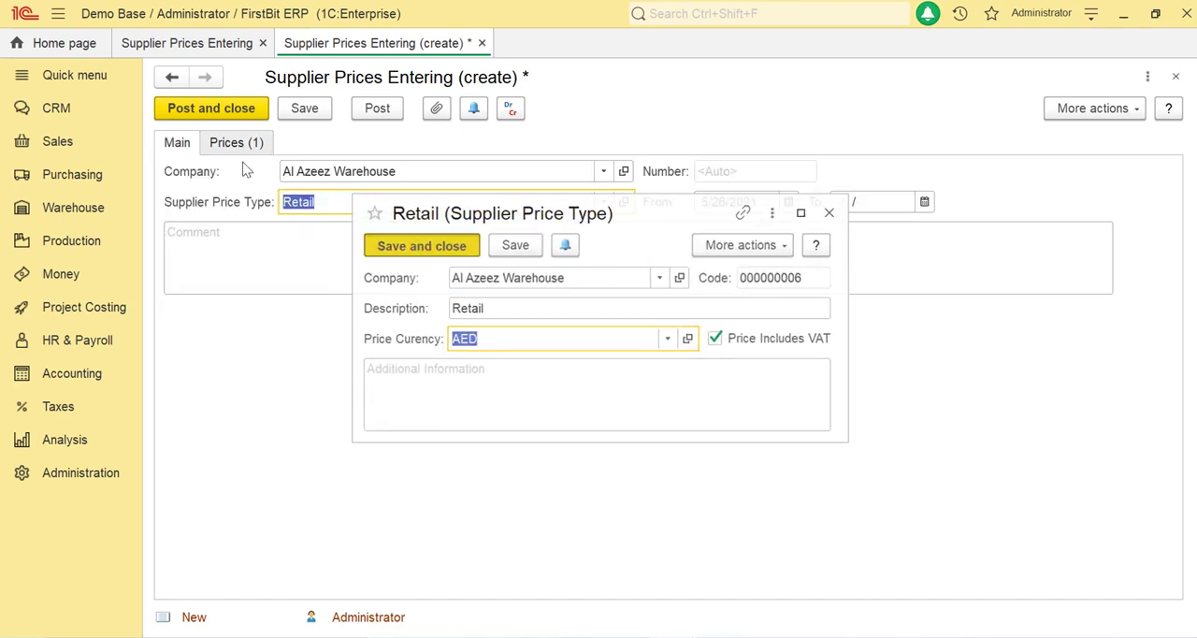
Step: Set the Geepas Coffee Maker's supplier price to 470 and post the document
left_click(235, 142)
left_click(1085, 239)
left_click(1085, 241)
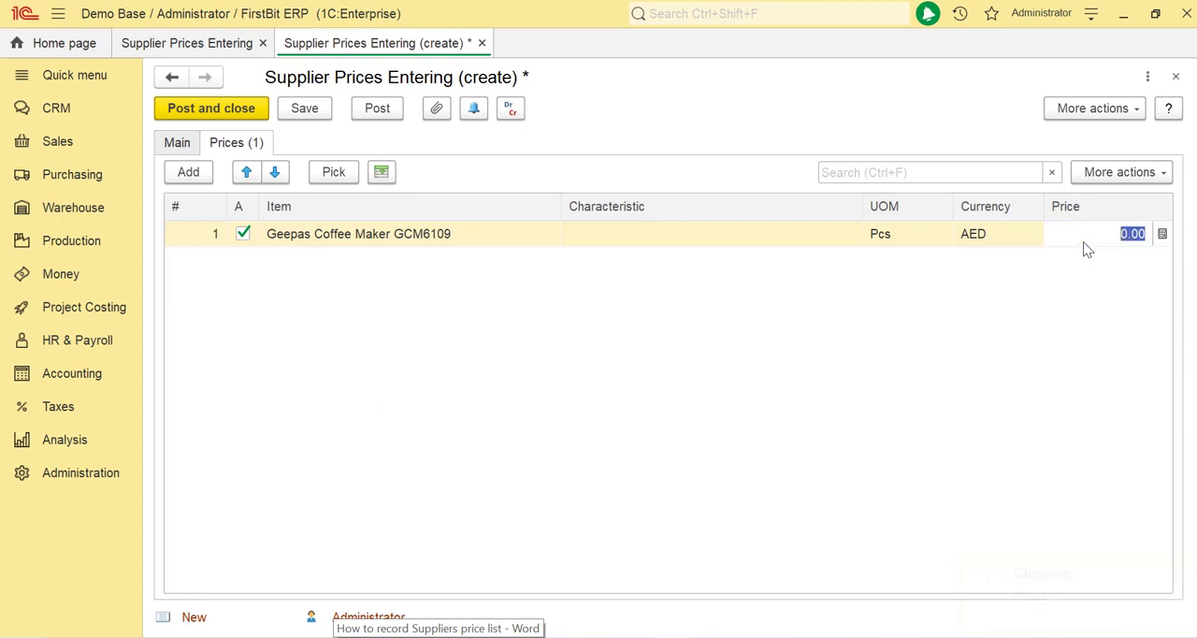
type("470")
left_click(245, 235)
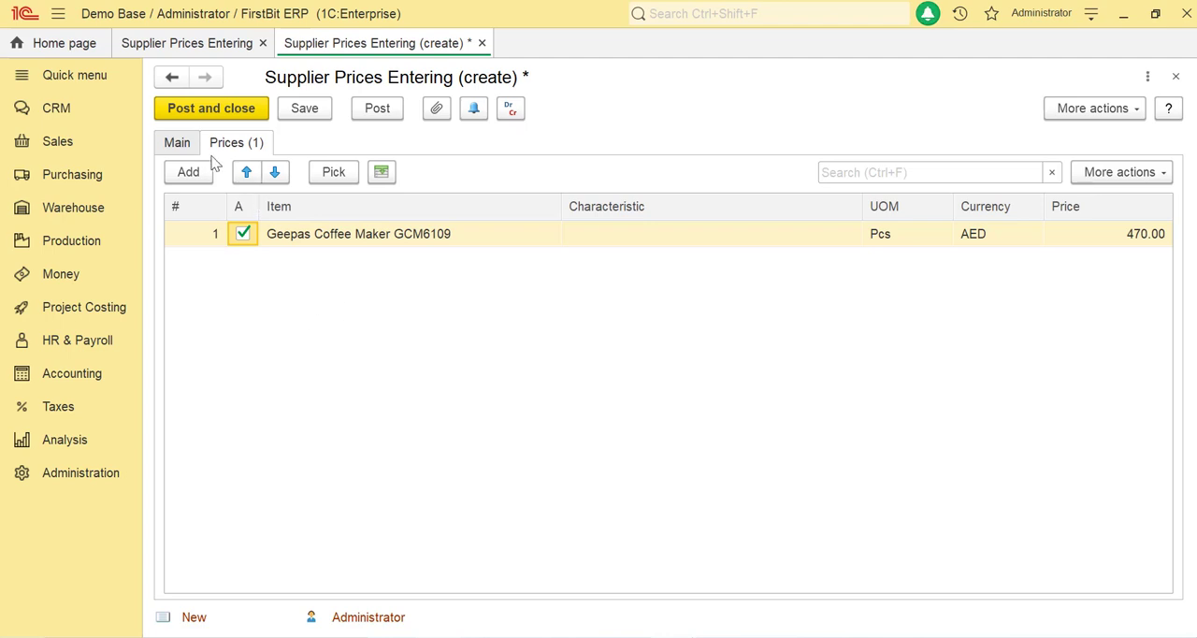
left_click(177, 142)
left_click(389, 116)
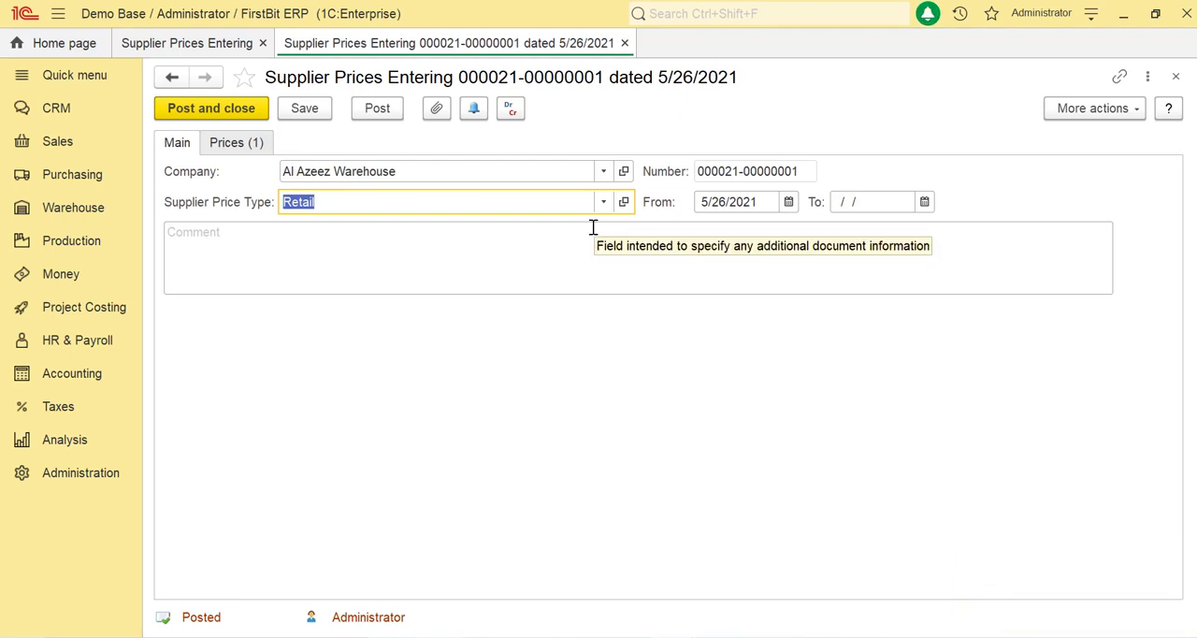
Step: Create a new Invoice Received with Al Azeez Warehouse as the company
left_click(59, 187)
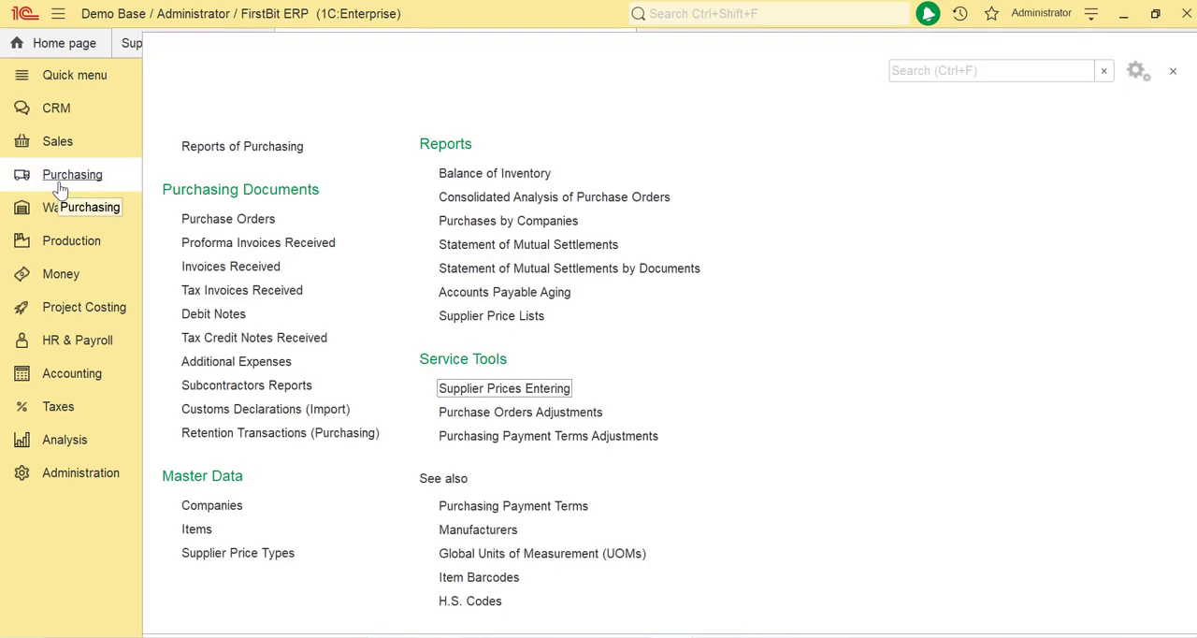
left_click(249, 269)
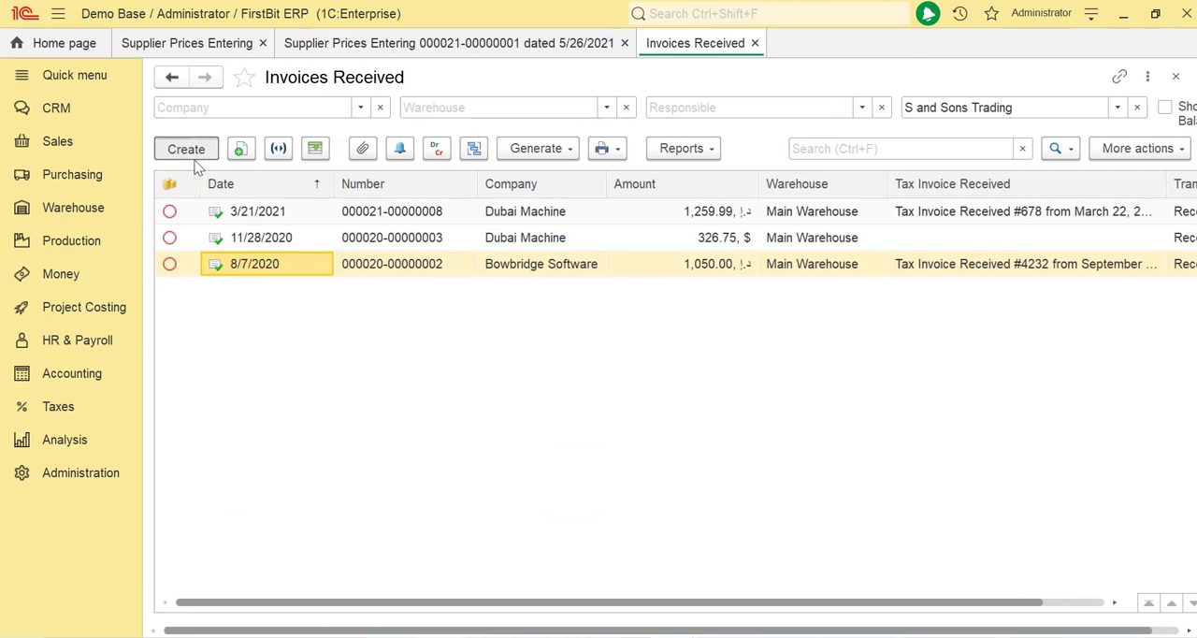
left_click(186, 149)
left_click(569, 216)
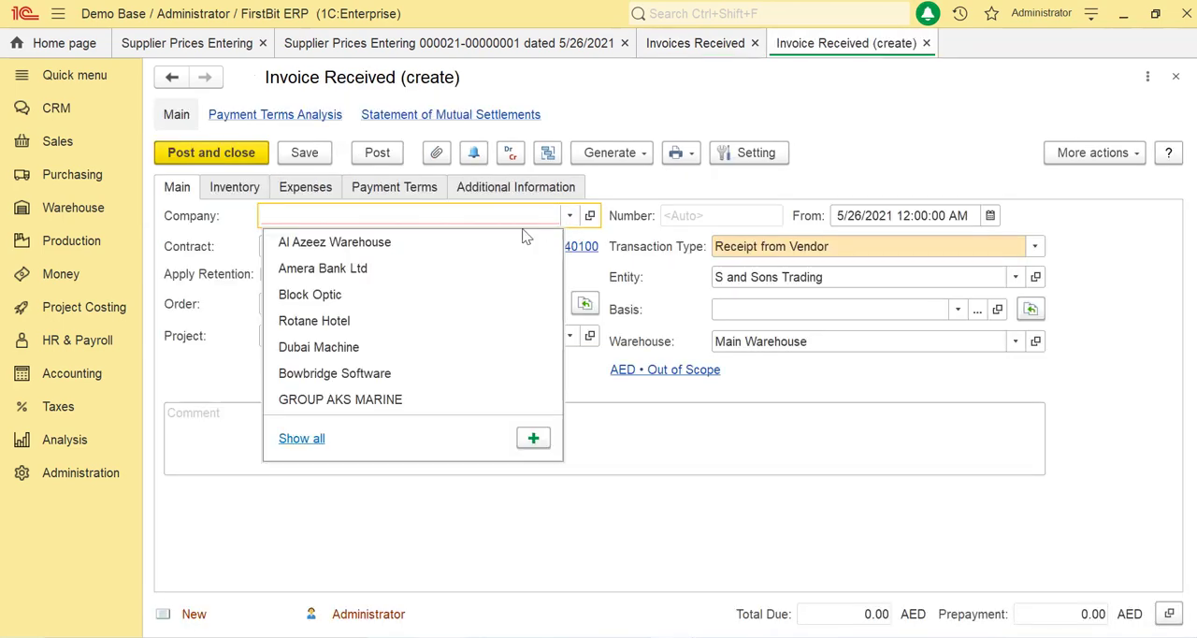
left_click(447, 244)
left_click(570, 217)
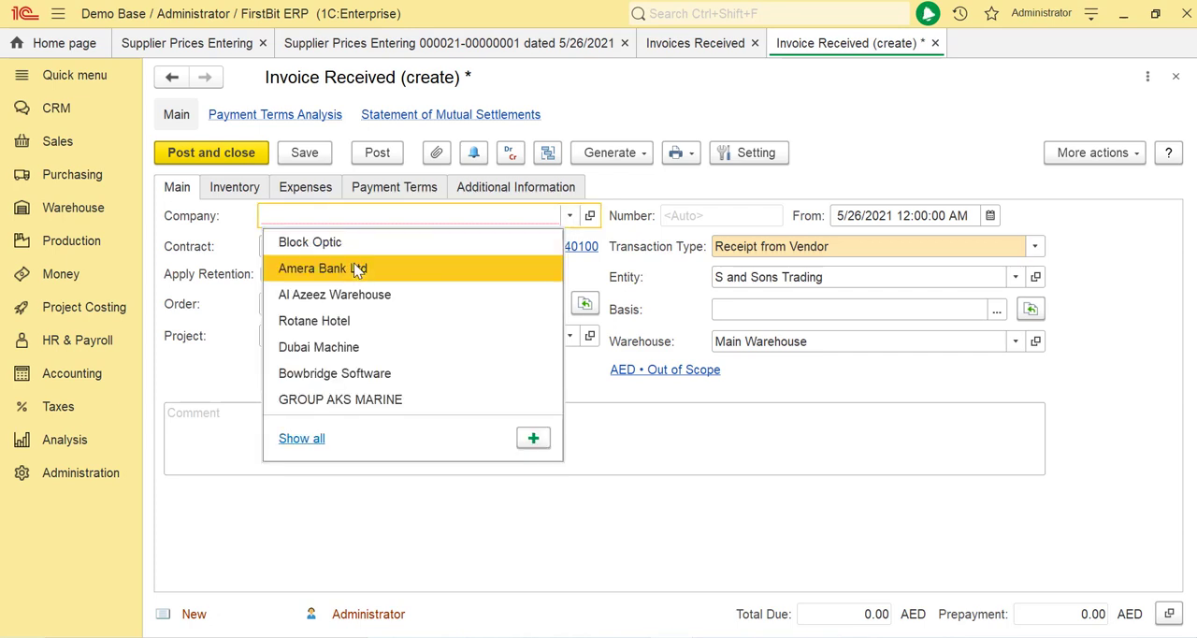
key("Escape")
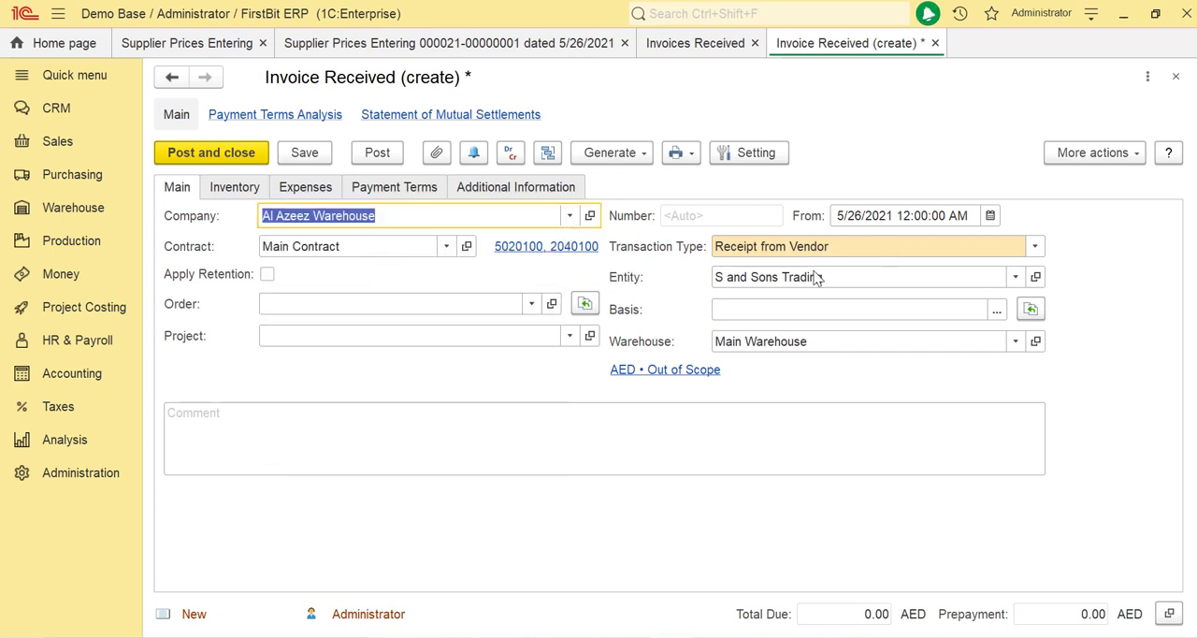
Step: Set the invoice's supplier price type to Retail and its taxation to VAT Applied
left_click(718, 373)
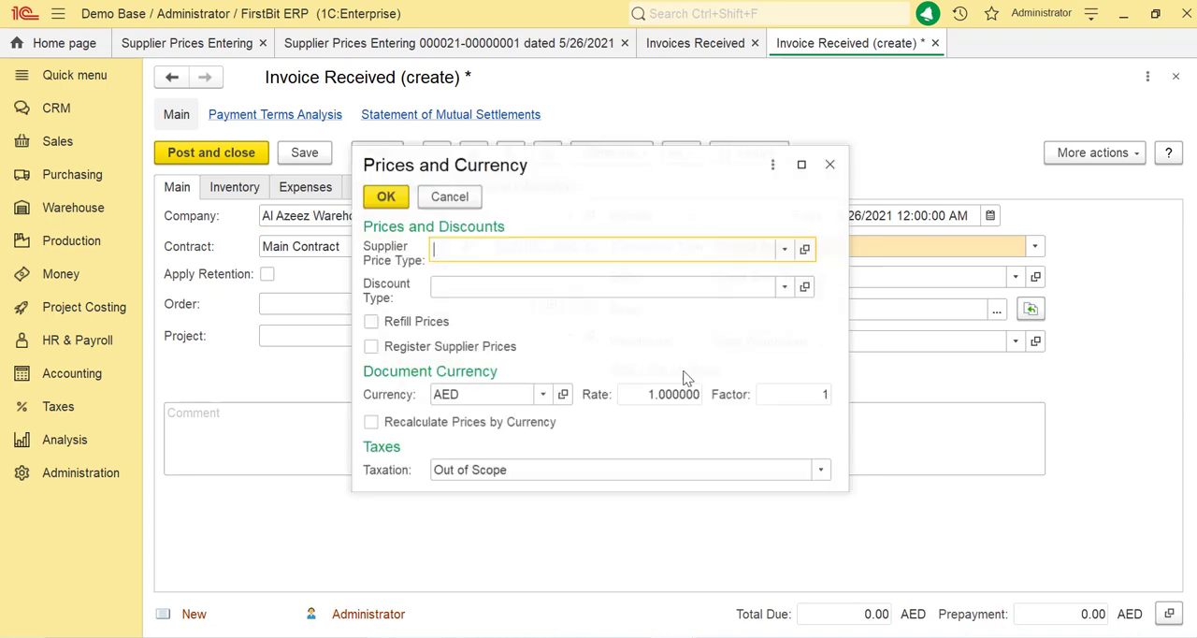
left_click(786, 250)
left_click(499, 299)
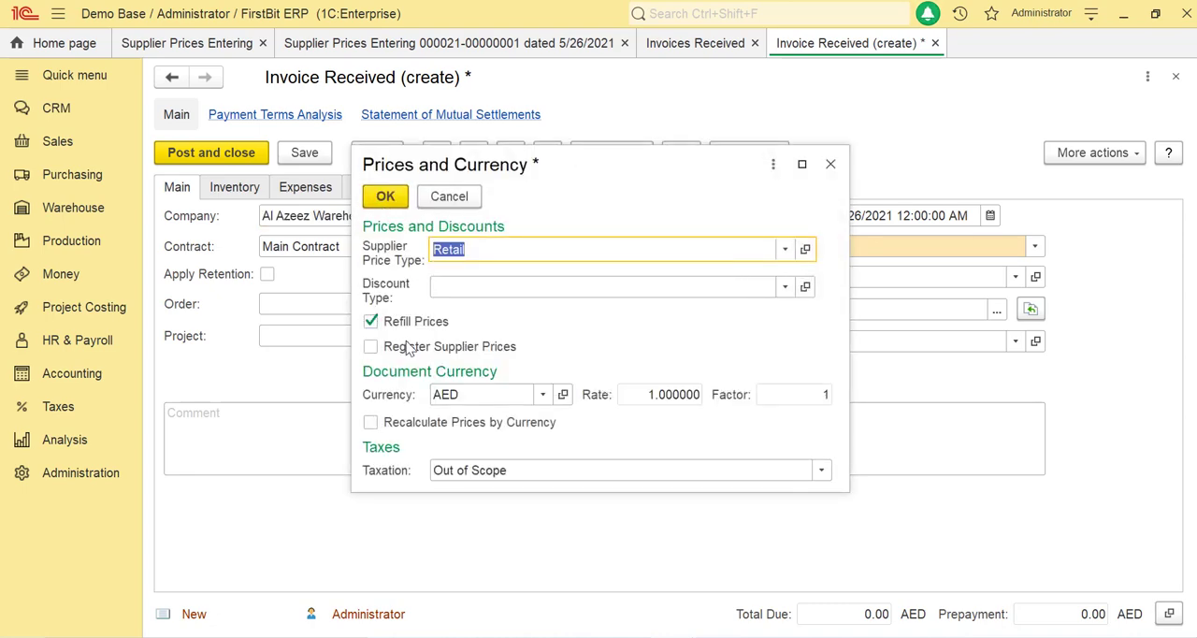
left_click(450, 470)
left_click(453, 491)
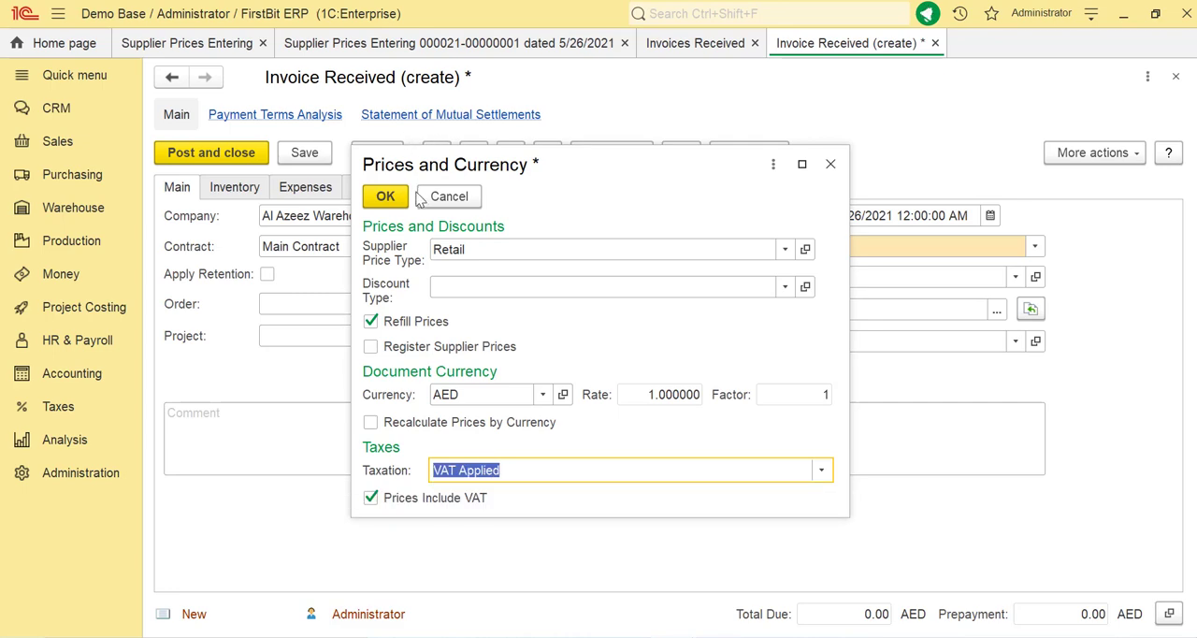
left_click(385, 197)
Step: Add the Geepas Coffee Maker GCM6109 to the invoice's inventory and check its filled-in price
left_click(235, 187)
left_click(188, 216)
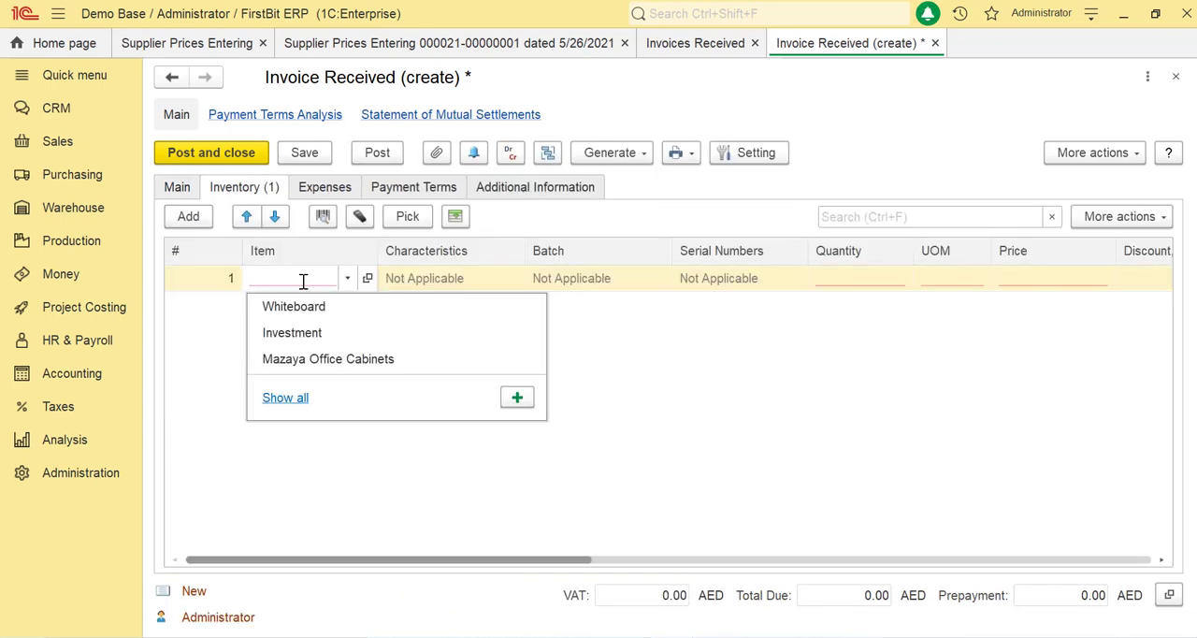
left_click(307, 277)
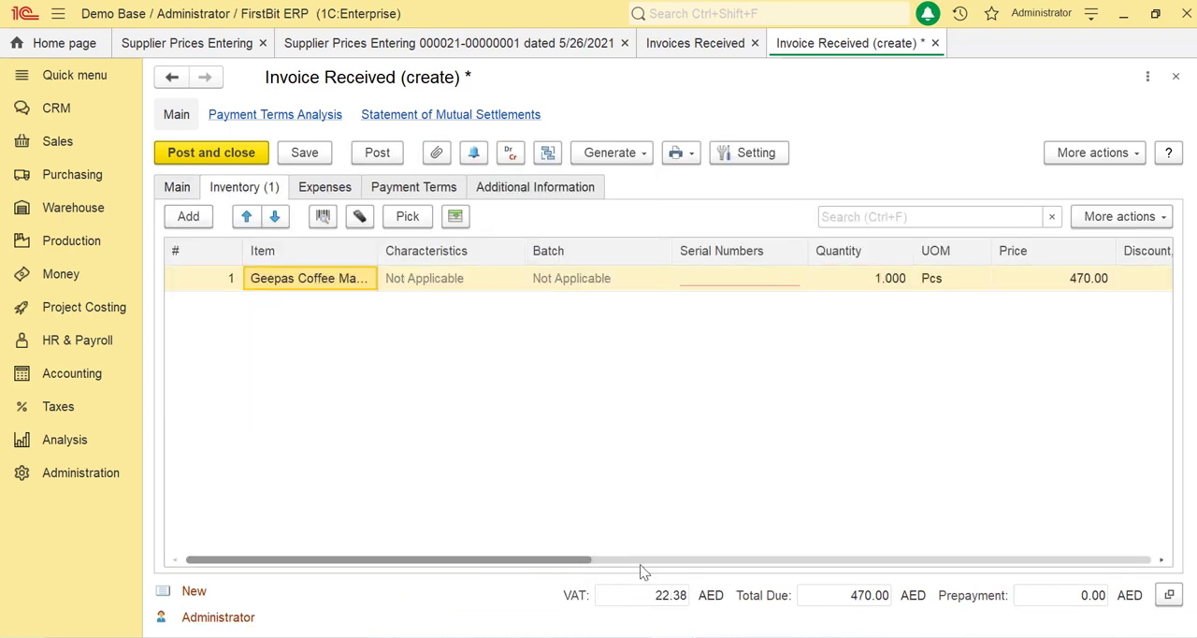
left_click(655, 563)
left_click(967, 277)
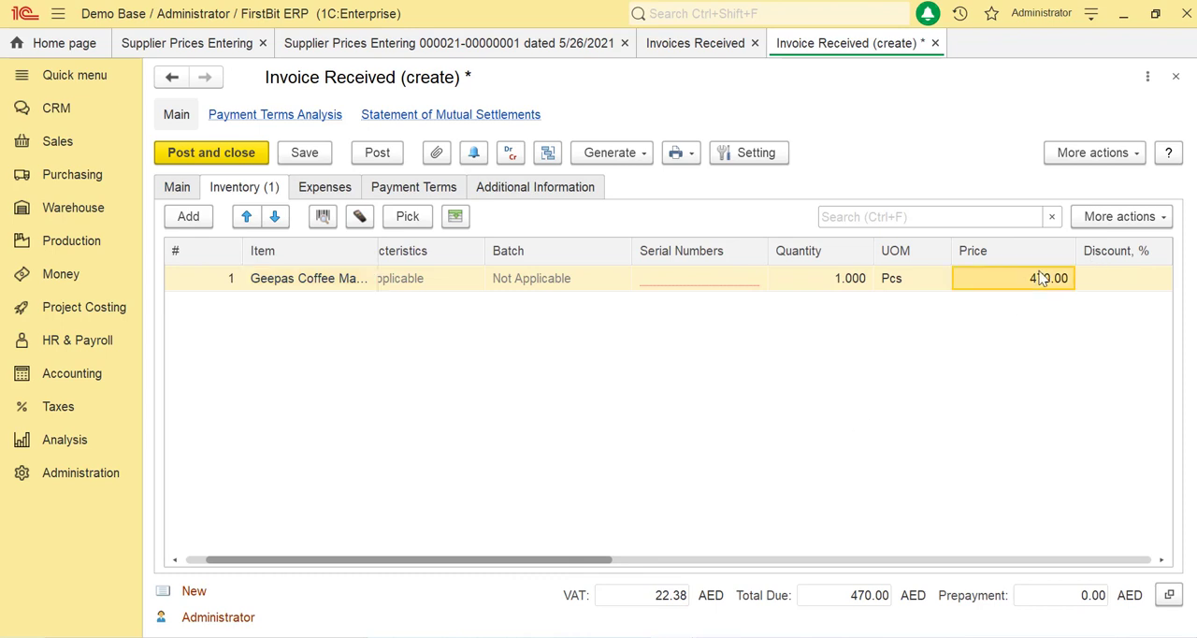